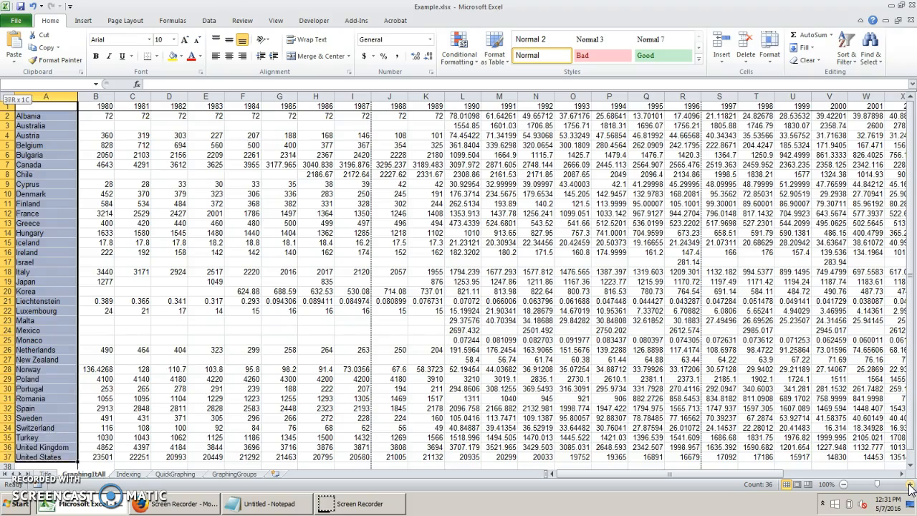
# Select the emissions table in the range A1:AH37 and insert a line chart of it.
pyautogui.moveTo(911, 488); pyautogui.dragTo(904, 479)
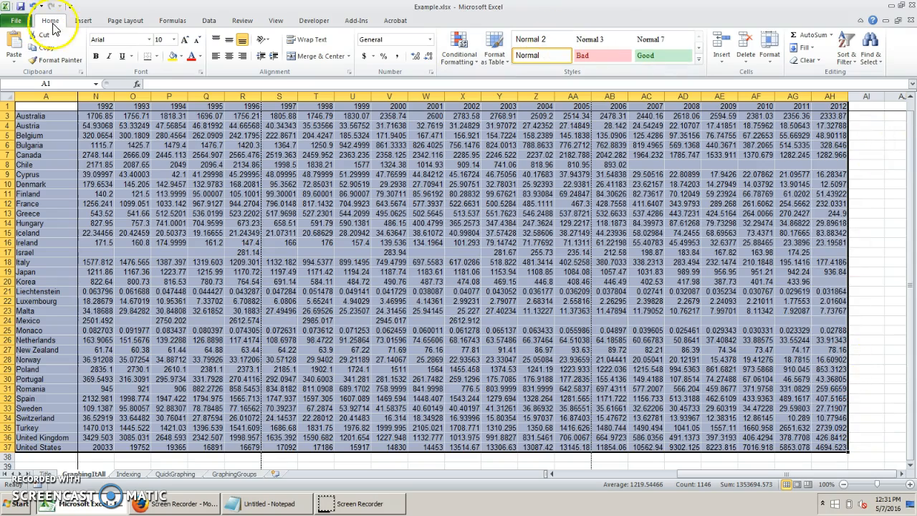
pyautogui.click(83, 20)
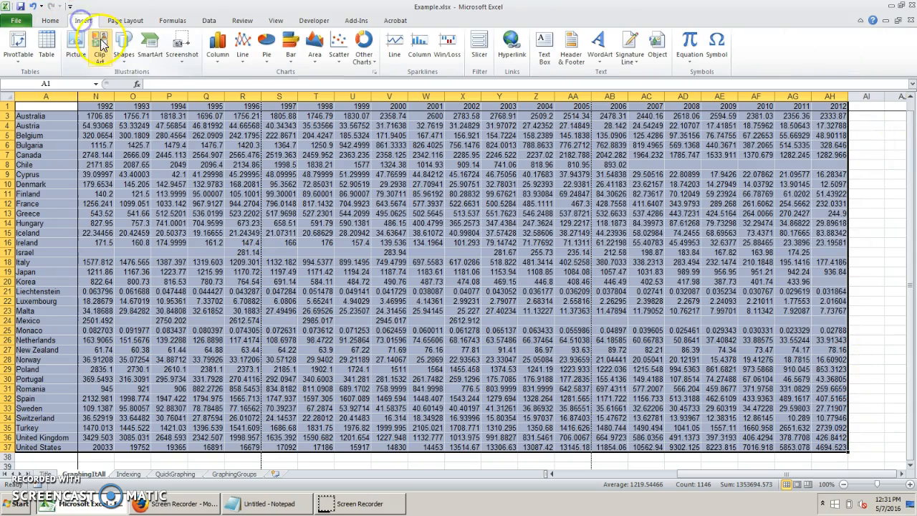
pyautogui.click(249, 61)
pyautogui.click(247, 96)
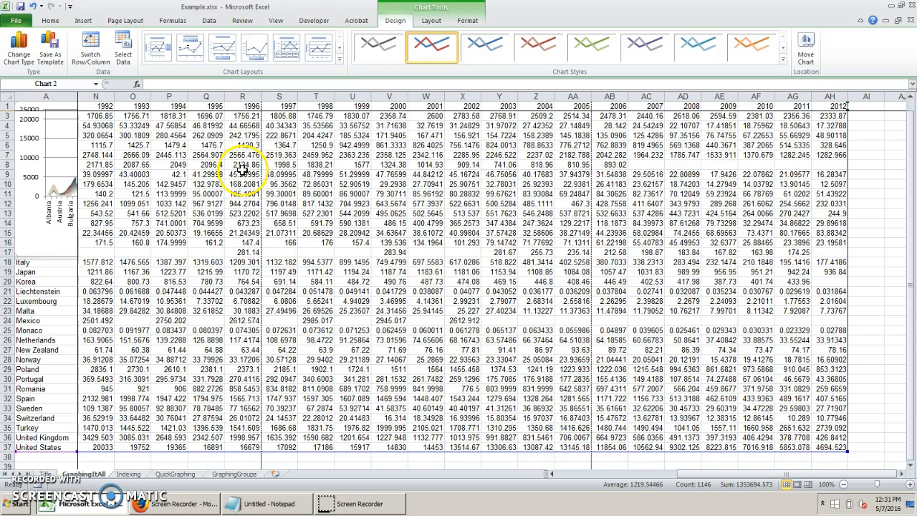
# Move the line chart to a new sheet named BigData.
pyautogui.rightClick(24, 206)
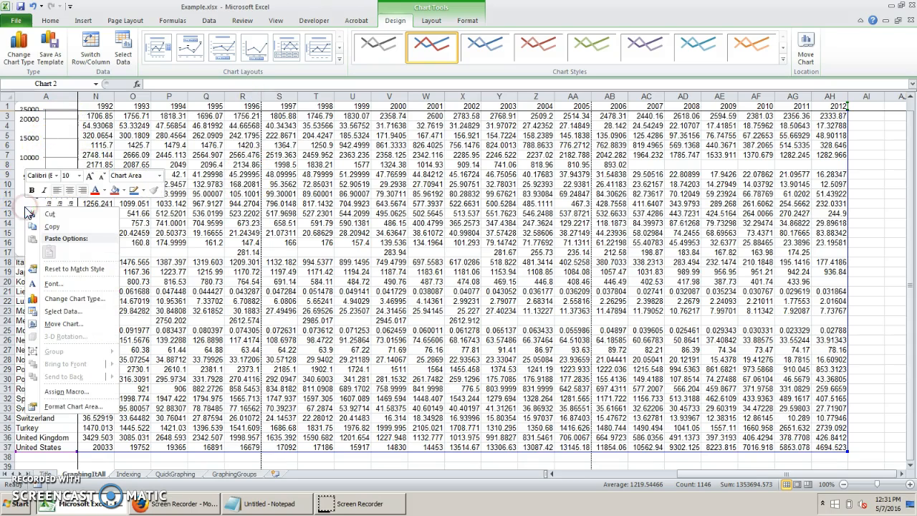
pyautogui.click(63, 324)
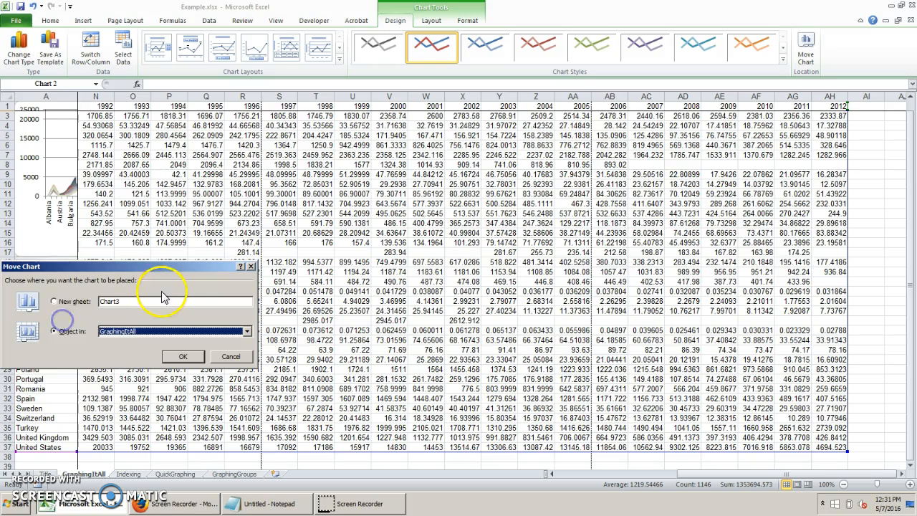
pyautogui.click(58, 301)
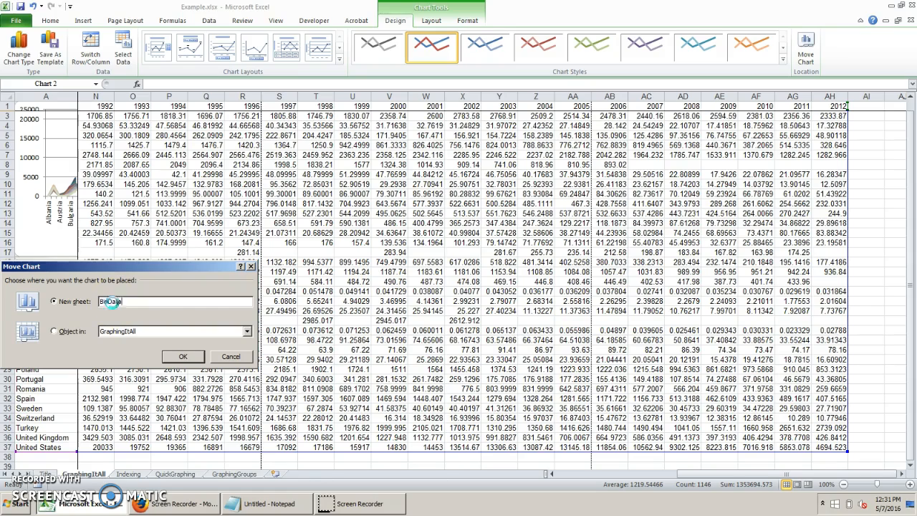
pyautogui.press('Return')
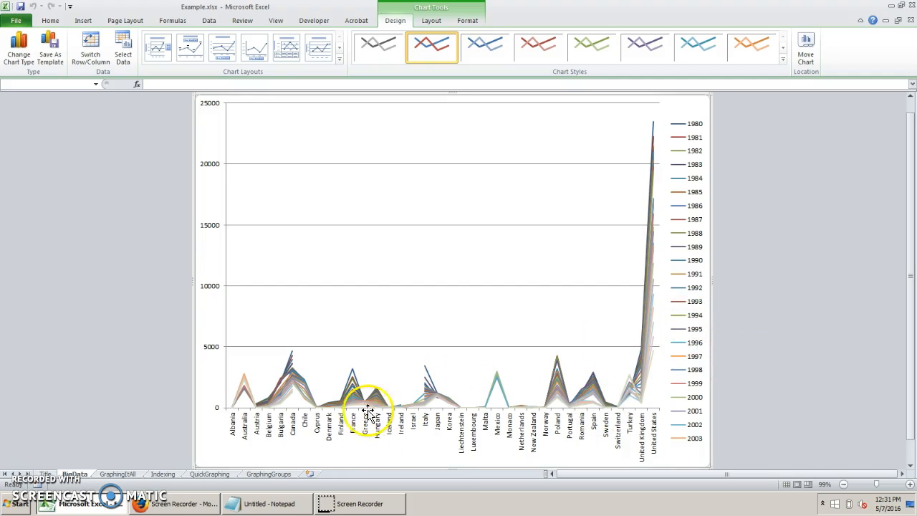
# Switch the chart's rows and columns in its data source so countries are the series and years the horizontal axis.
pyautogui.click(682, 329)
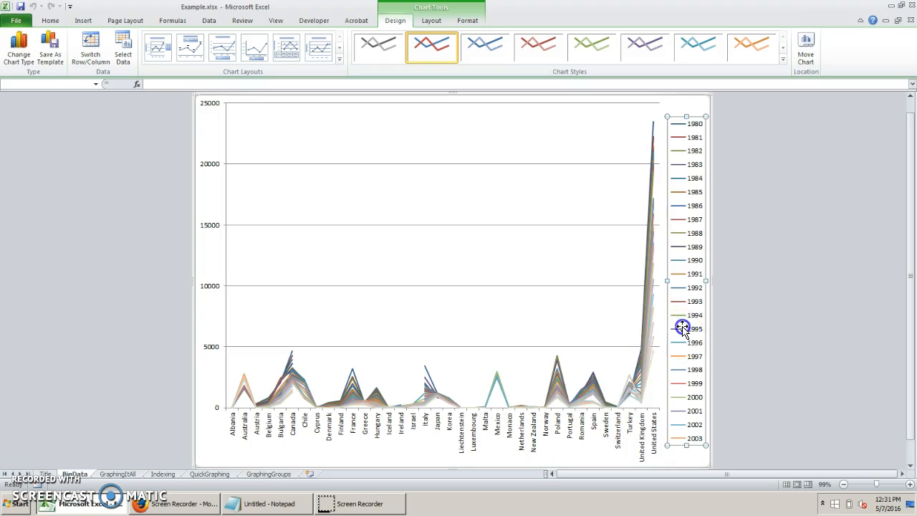
pyautogui.rightClick(682, 329)
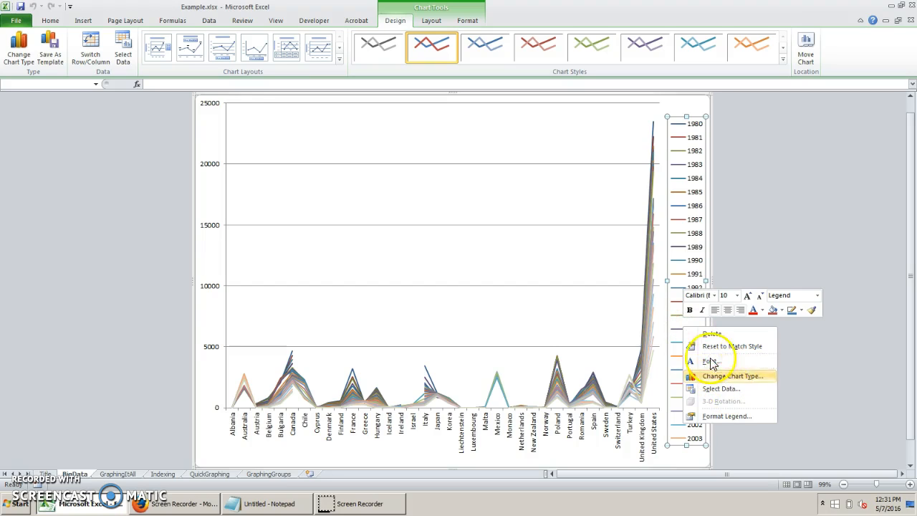
pyautogui.click(669, 336)
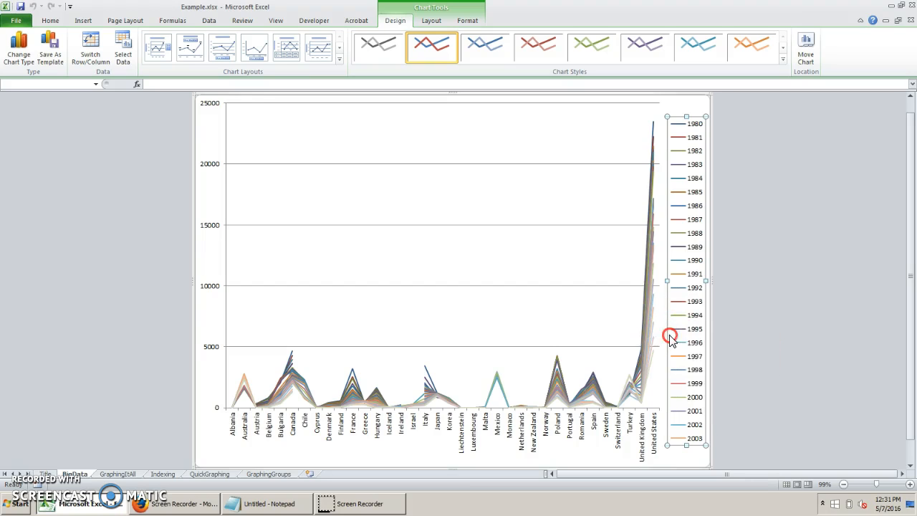
pyautogui.rightClick(670, 340)
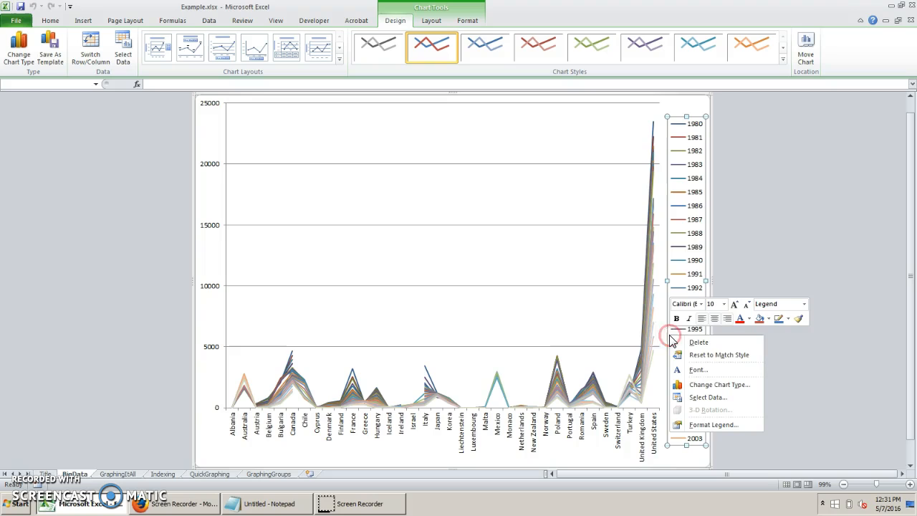
pyautogui.click(693, 398)
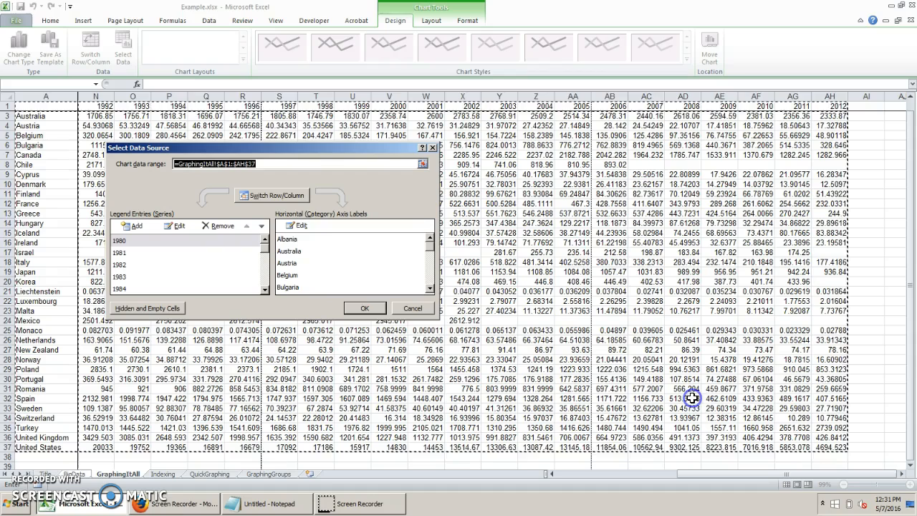
pyautogui.click(265, 193)
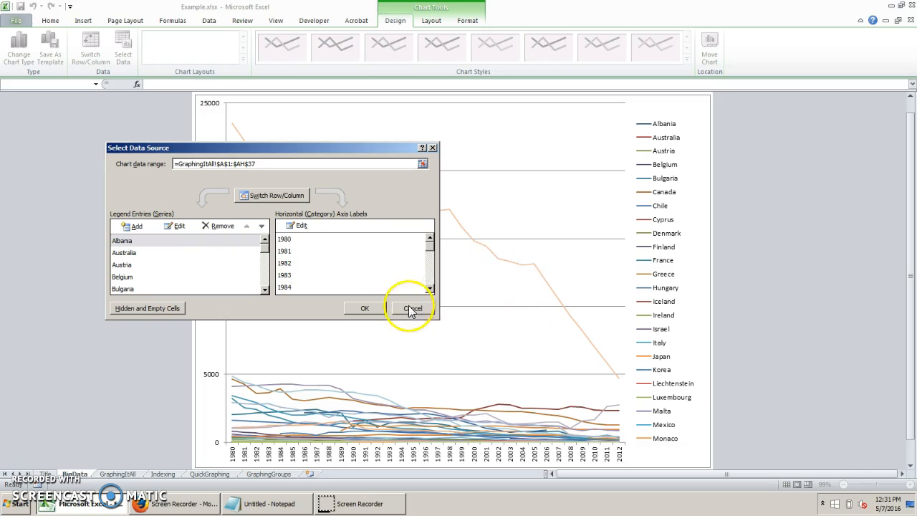
pyautogui.click(377, 313)
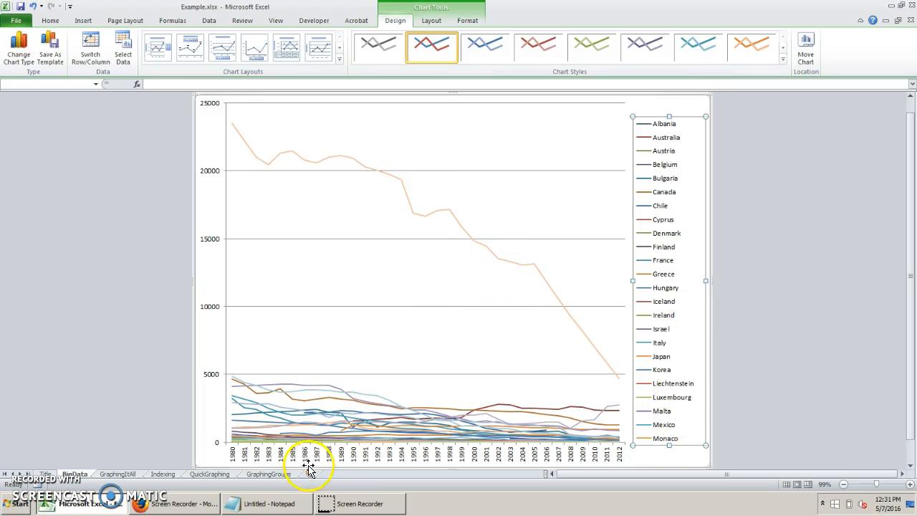
pyautogui.click(620, 463)
pyautogui.click(433, 338)
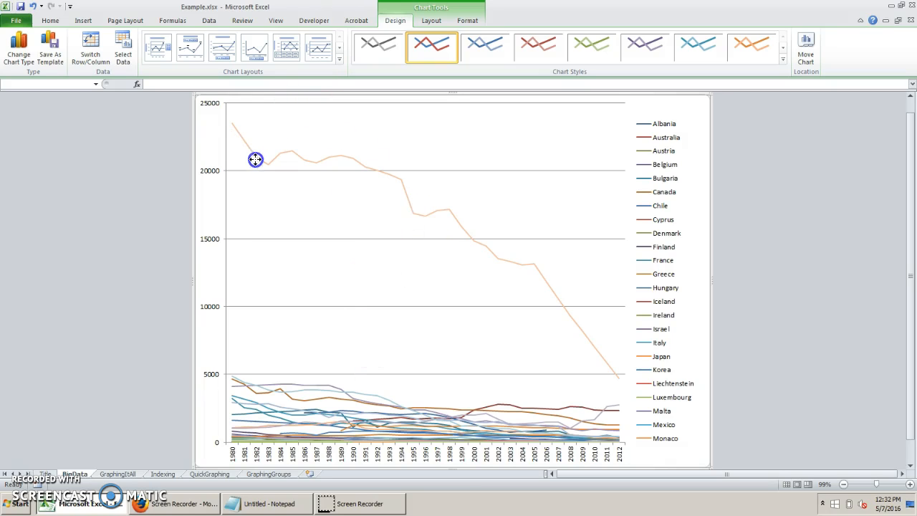
pyautogui.click(329, 166)
pyautogui.click(388, 386)
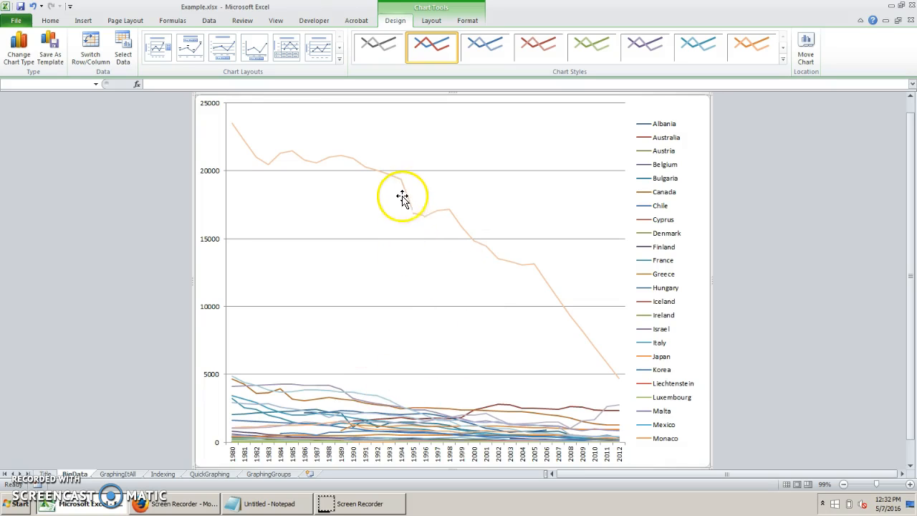
# Delete the United States series from the line chart.
pyautogui.moveTo(406, 195)
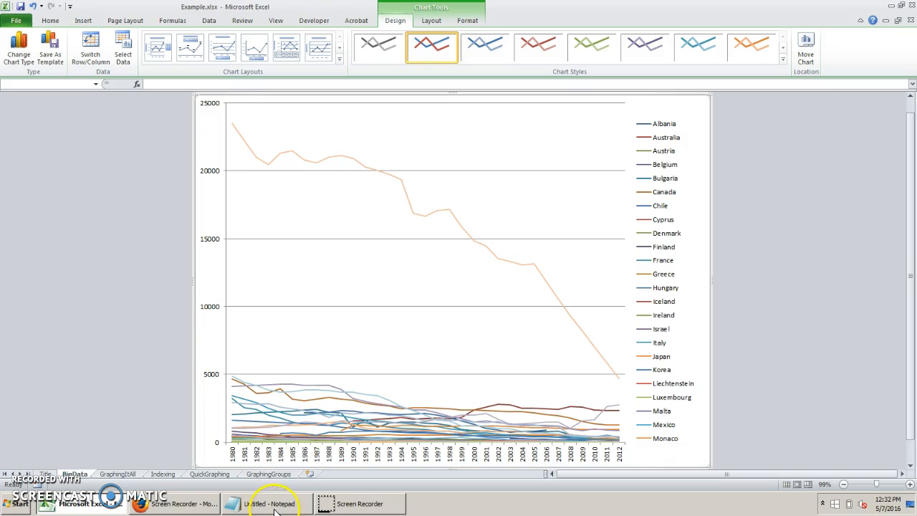
pyautogui.moveTo(275, 510)
pyautogui.moveTo(411, 212)
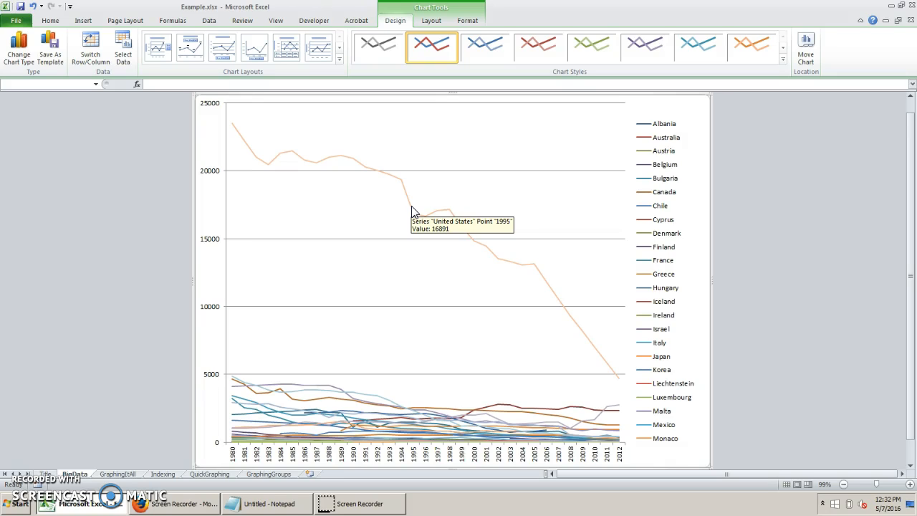
pyautogui.click(412, 212)
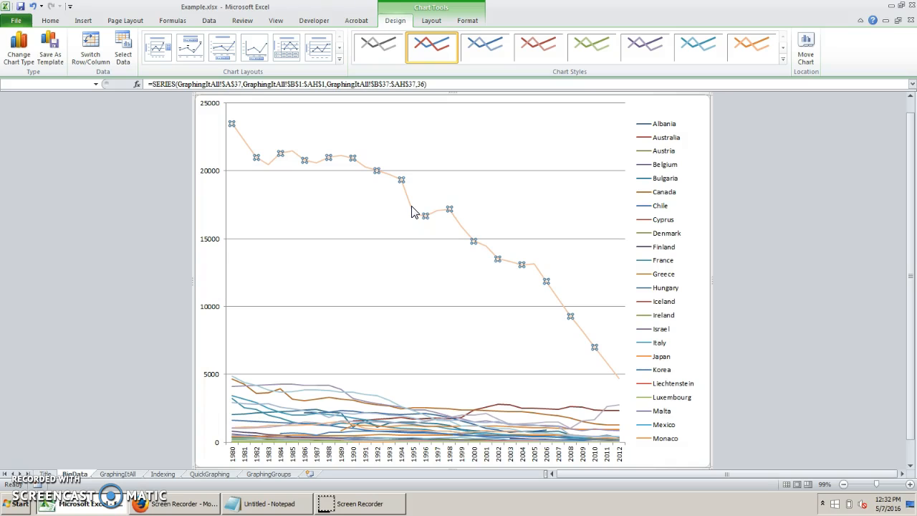
pyautogui.rightClick(412, 213)
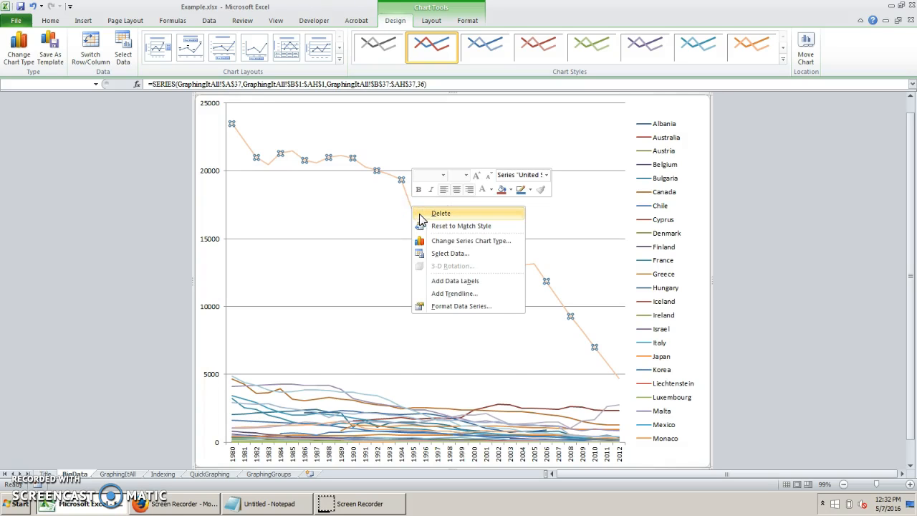
pyautogui.click(420, 213)
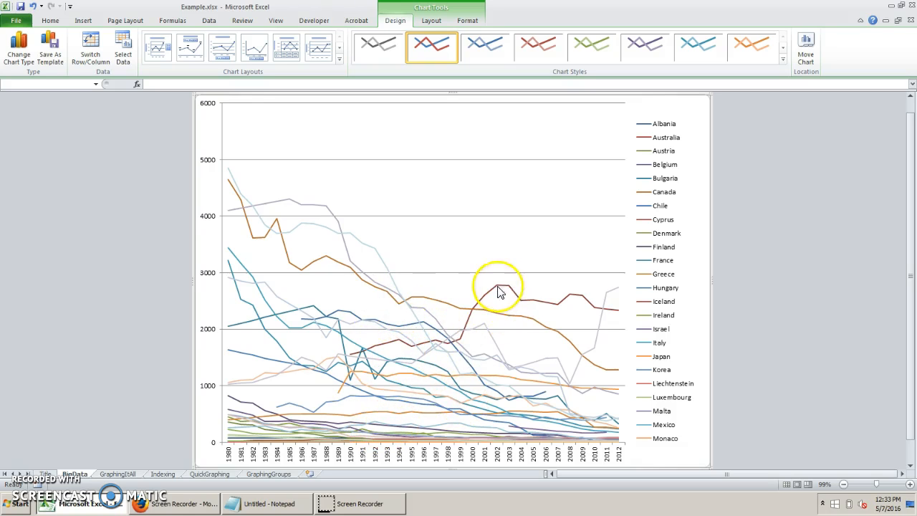
# Delete the Chile, Australia, Japan and Korea series from the line chart.
pyautogui.click(351, 315)
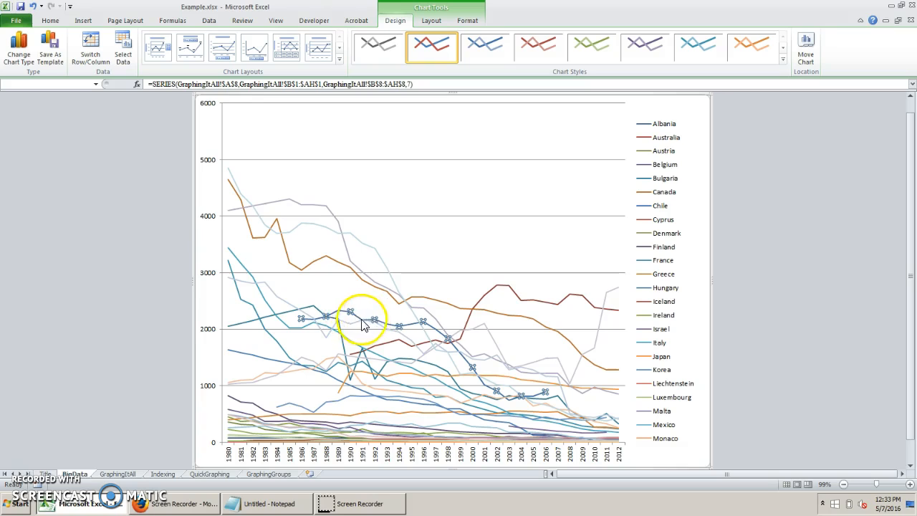
pyautogui.moveTo(356, 320)
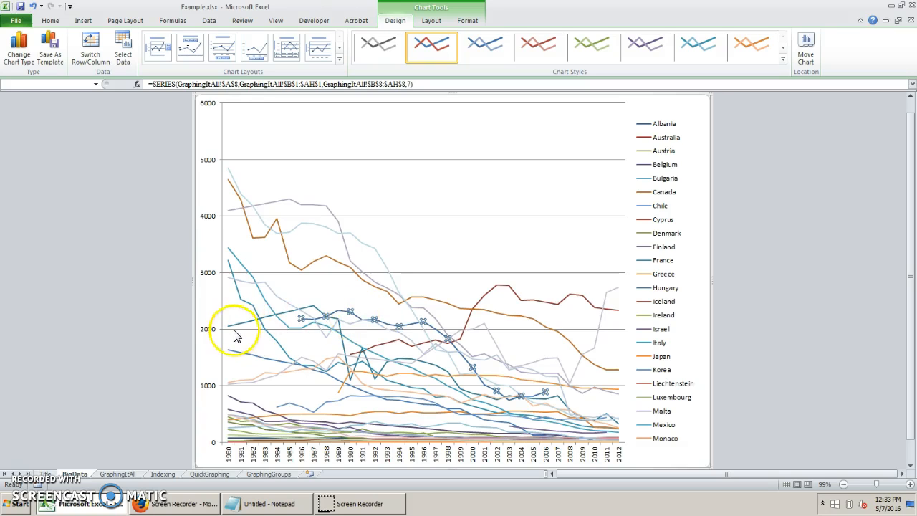
pyautogui.press('Delete')
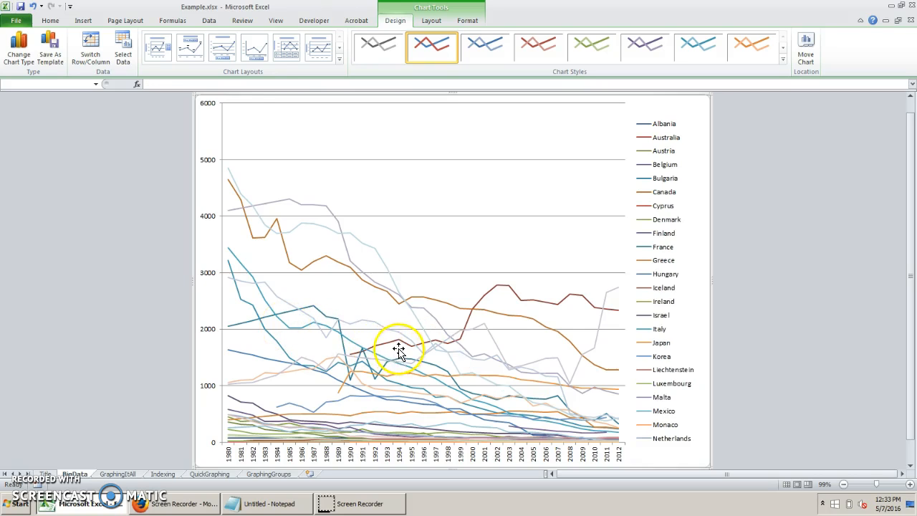
pyautogui.click(396, 345)
pyautogui.press('Delete')
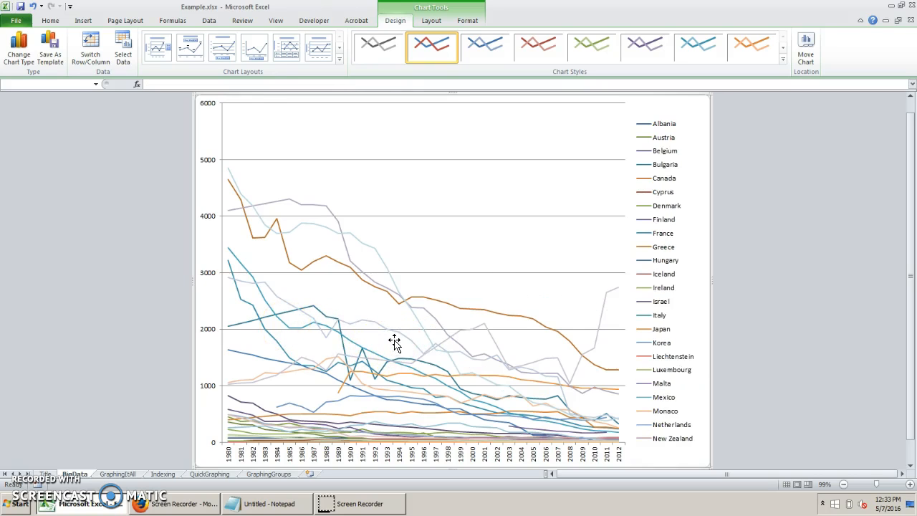
pyautogui.click(395, 380)
pyautogui.press('Delete')
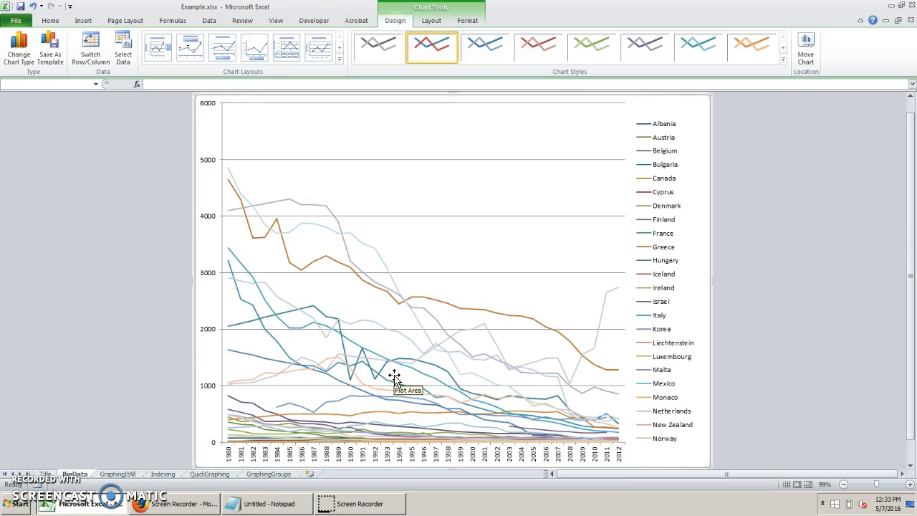
pyautogui.click(339, 403)
pyautogui.press('Delete')
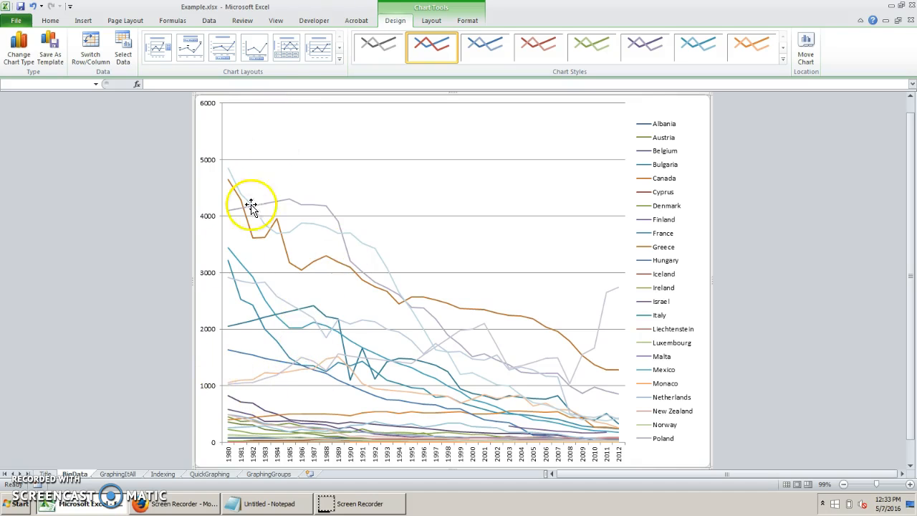
# Delete the Belgium, Greece and Finland series from the lower part of the chart.
pyautogui.click(271, 411)
pyautogui.press('Delete')
pyautogui.click(275, 416)
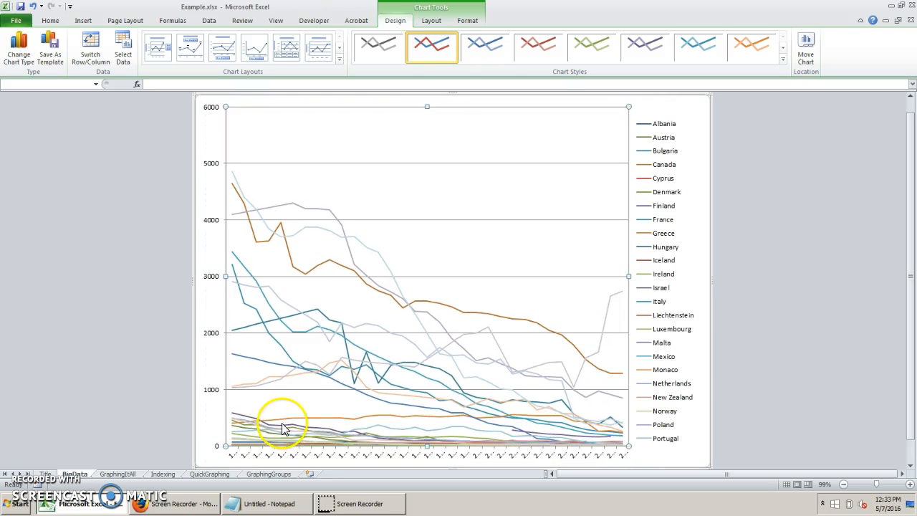
pyautogui.click(282, 418)
pyautogui.press('Delete')
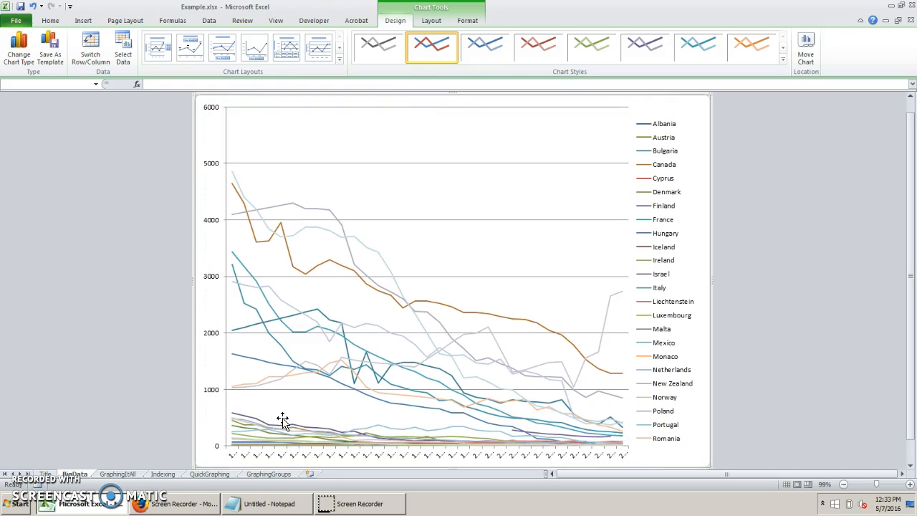
pyautogui.click(266, 425)
pyautogui.press('Delete')
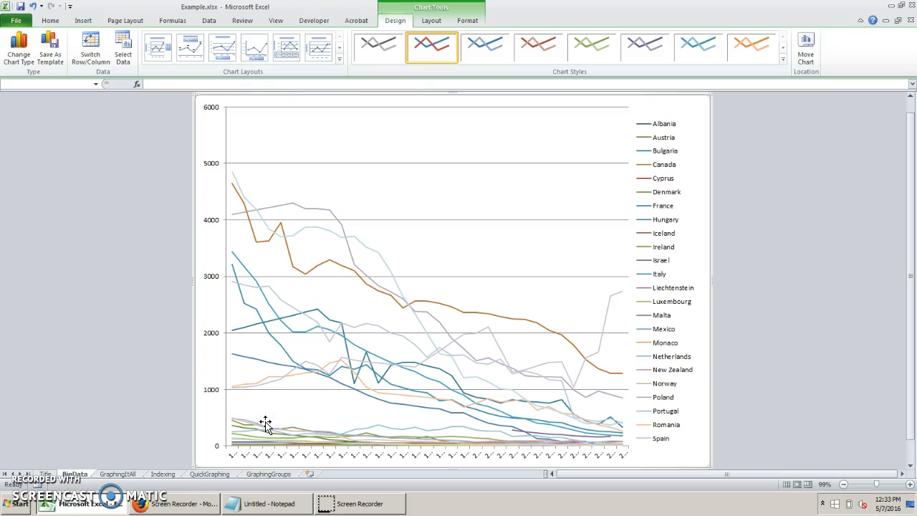
# Delete the low-lying Austria, Denmark, Netherlands, Portugal and Sweden series from the chart.
pyautogui.click(263, 431)
pyautogui.press('Delete')
pyautogui.click(262, 430)
pyautogui.press('Delete')
pyautogui.click(262, 431)
pyautogui.press('Delete')
pyautogui.click(261, 428)
pyautogui.click(261, 431)
pyautogui.press('Delete')
pyautogui.click(260, 430)
pyautogui.press('Delete')
# Delete the Ireland, Switzerland, Norway and Albania series near the chart's horizontal axis.
pyautogui.click(250, 437)
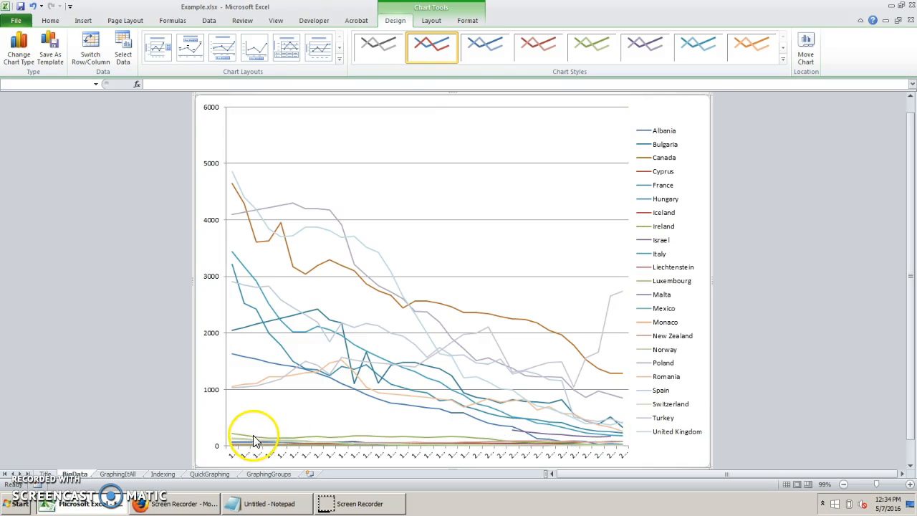
pyautogui.click(251, 440)
pyautogui.press('Delete')
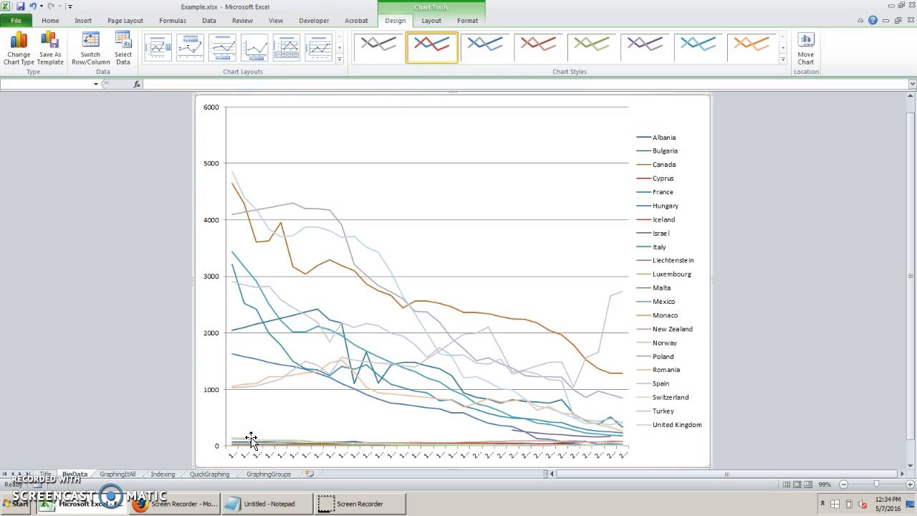
pyautogui.click(250, 444)
pyautogui.press('Delete')
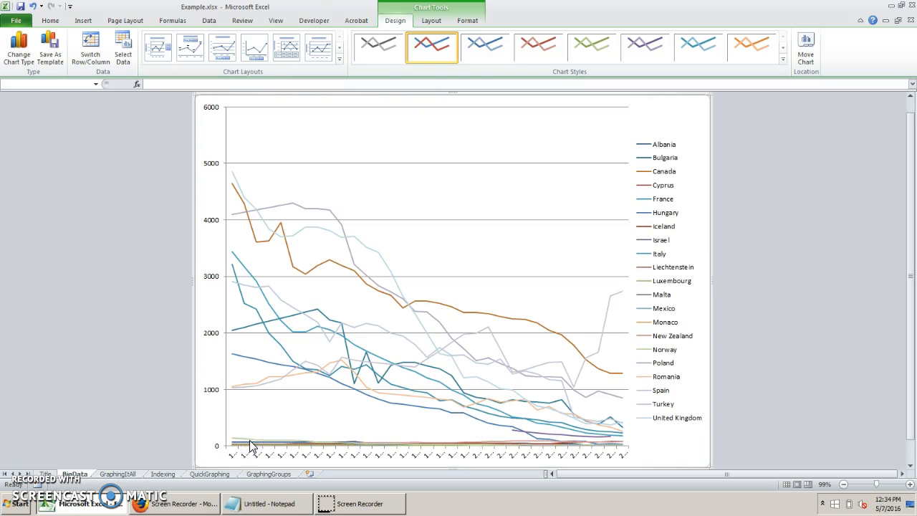
pyautogui.click(248, 447)
pyautogui.press('Delete')
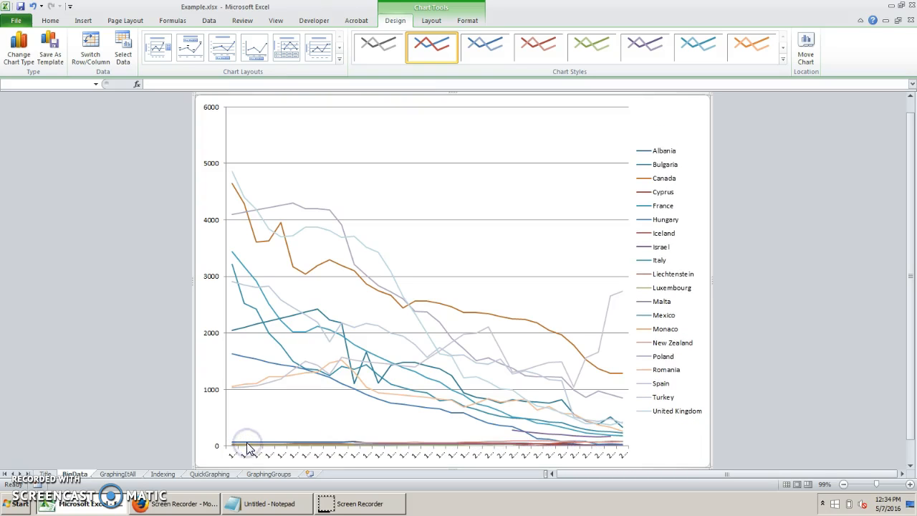
pyautogui.click(247, 442)
pyautogui.press('Delete')
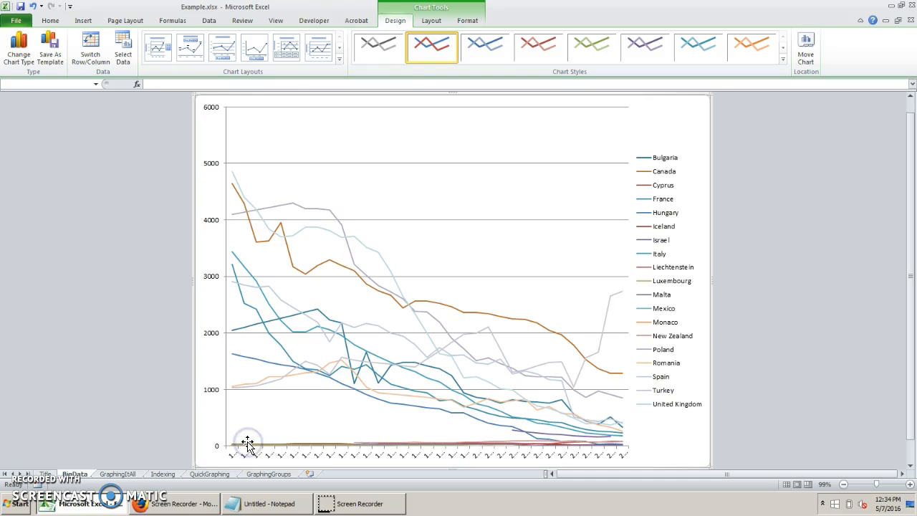
# Delete the Cyprus and Iceland series lying along the chart's horizontal axis.
pyautogui.click(251, 444)
pyautogui.press('Delete')
pyautogui.click(249, 444)
pyautogui.press('Delete')
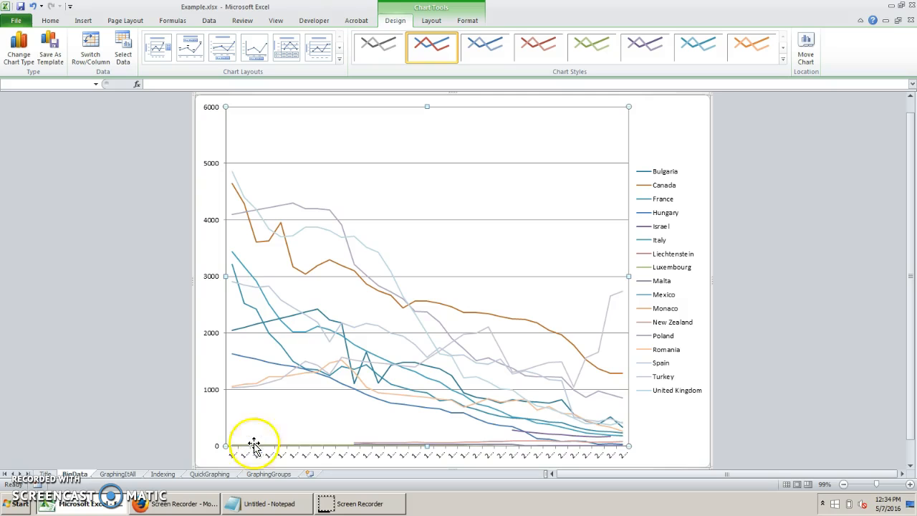
# Delete the New Zealand, Monaco and Malta series near the chart's horizontal axis.
pyautogui.click(362, 444)
pyautogui.press('Delete')
pyautogui.click(364, 445)
pyautogui.click(364, 445)
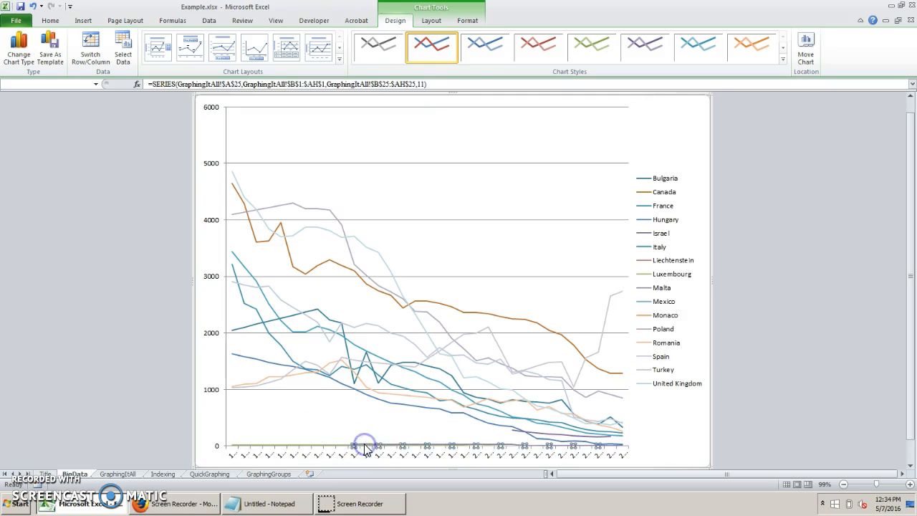
pyautogui.press('Delete')
pyautogui.click(363, 445)
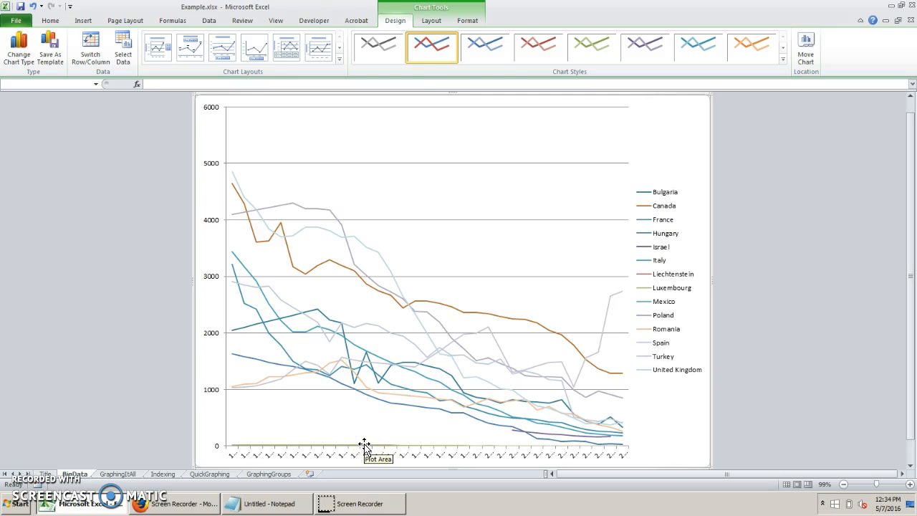
# Delete the flat Luxembourg series and the short Israel series from the line chart.
pyautogui.click(365, 447)
pyautogui.press('Delete')
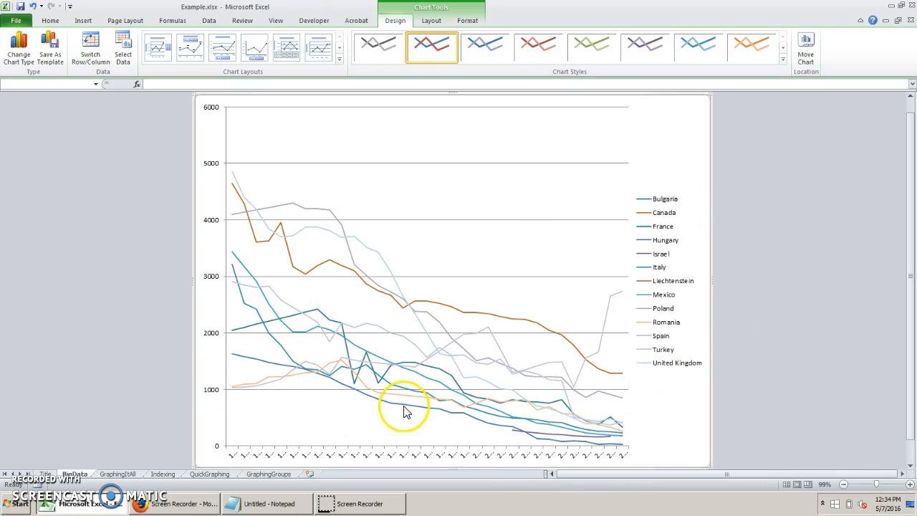
pyautogui.click(541, 432)
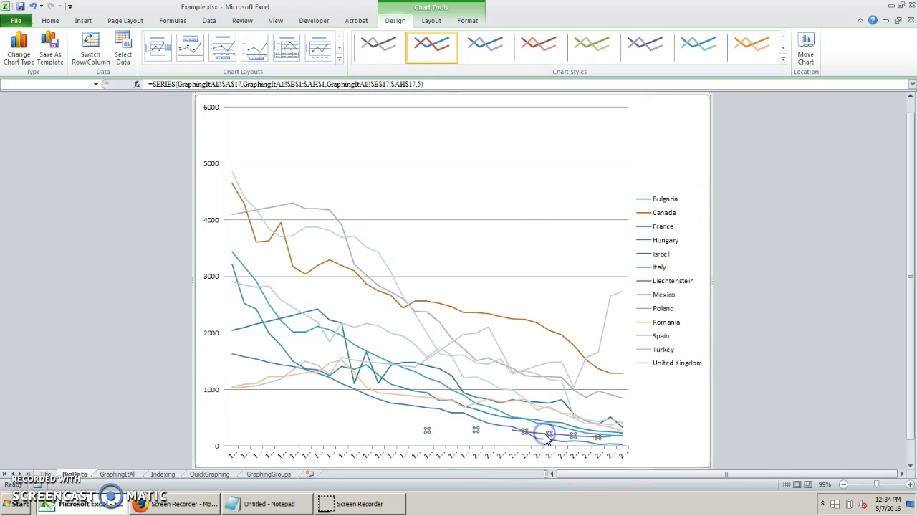
pyautogui.press('Delete')
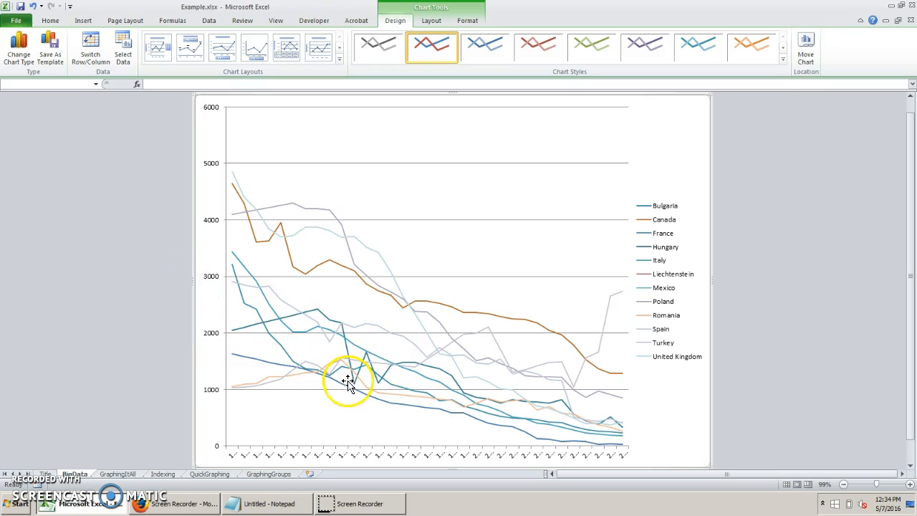
# Delete the Turkey series, the line that rises in the final years, from the chart.
pyautogui.click(498, 340)
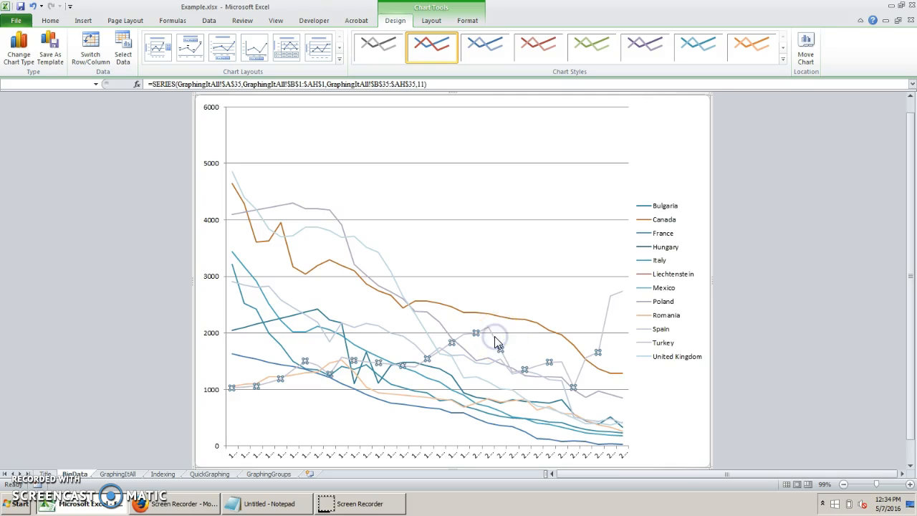
pyautogui.rightClick(494, 342)
pyautogui.press('Escape')
pyautogui.click(502, 320)
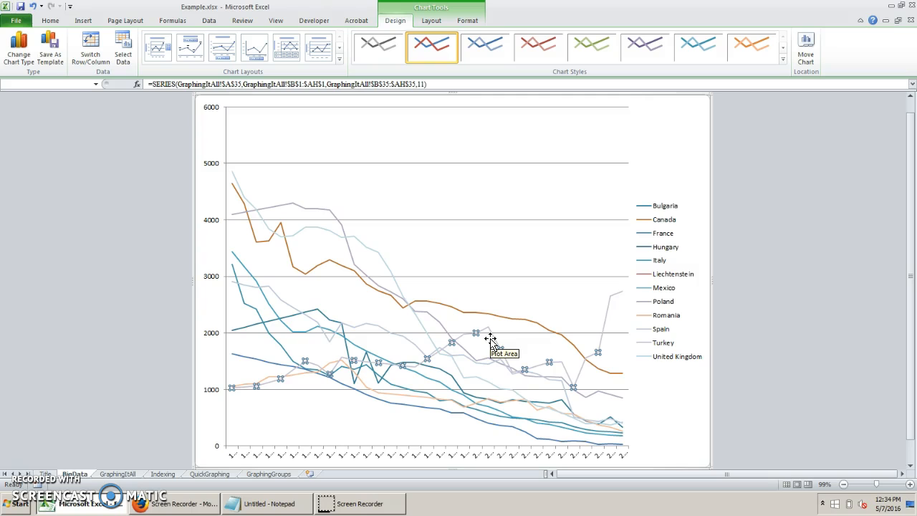
pyautogui.moveTo(500, 349)
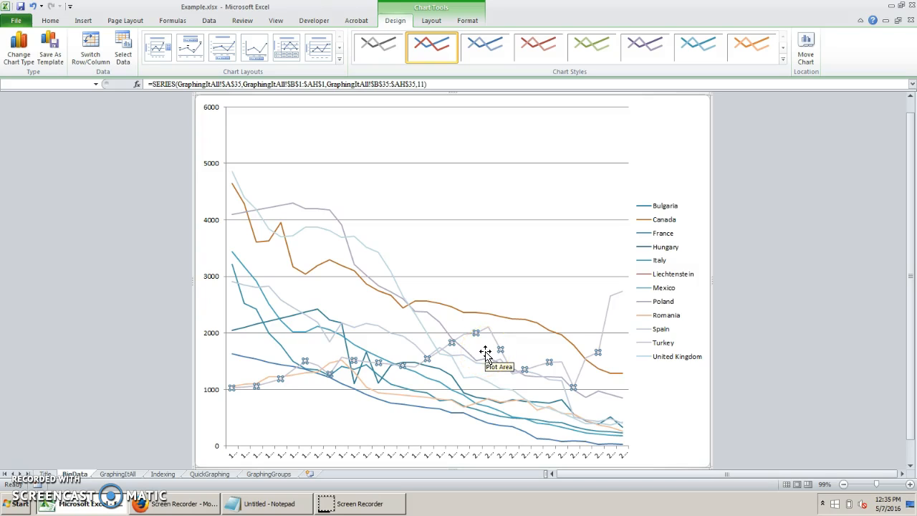
pyautogui.press('Delete')
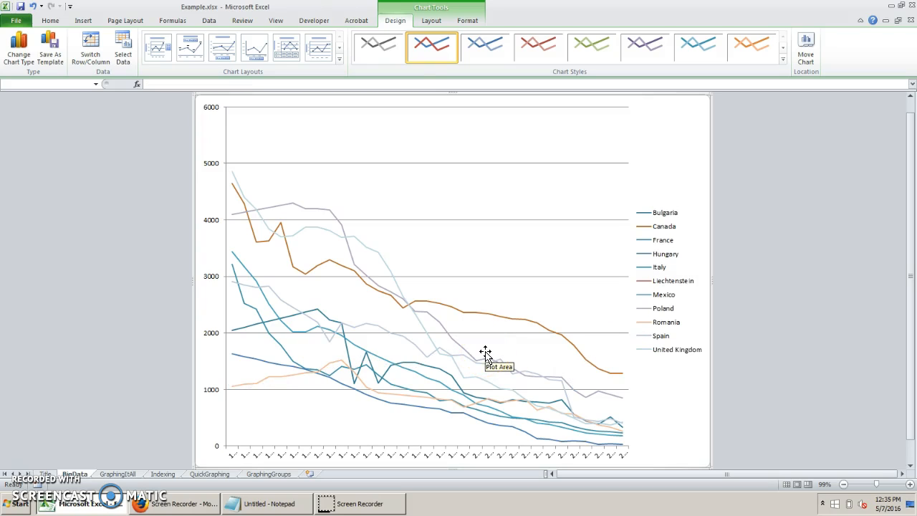
pyautogui.hotkey('ctrl', 'z')
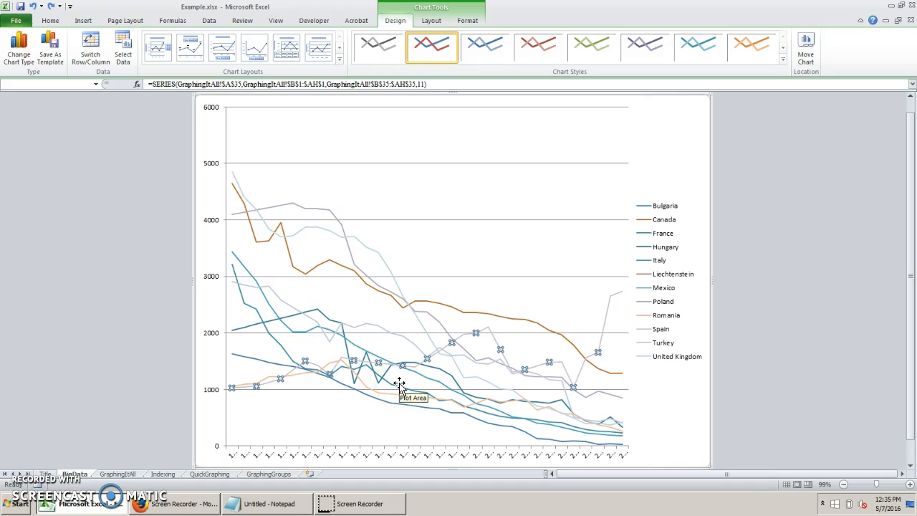
pyautogui.press('Delete')
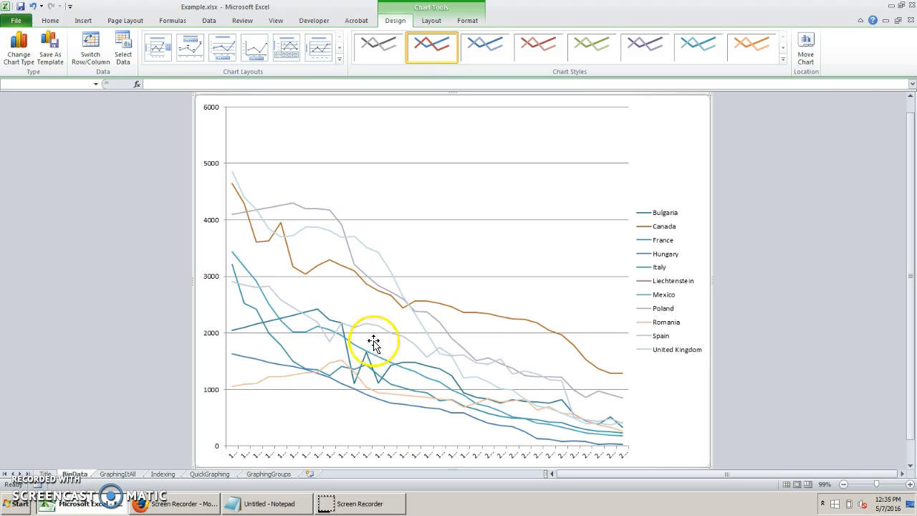
pyautogui.moveTo(349, 356)
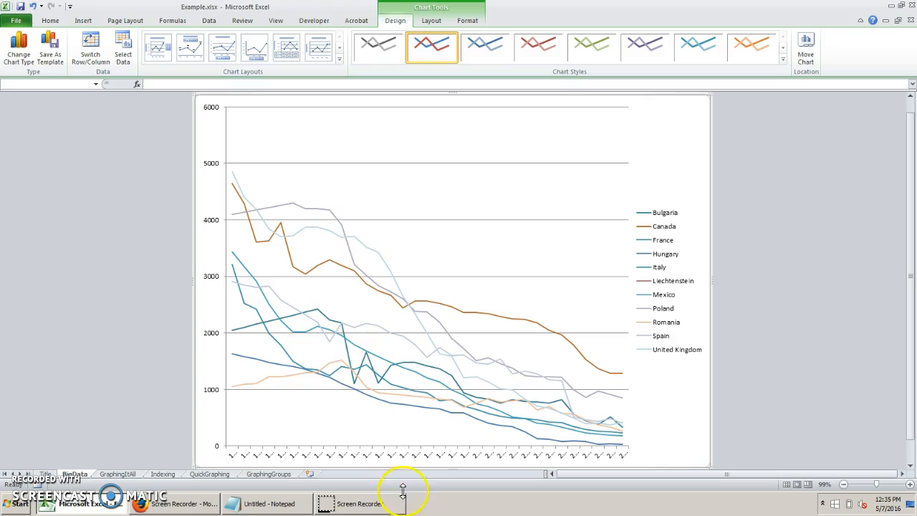
pyautogui.moveTo(442, 415)
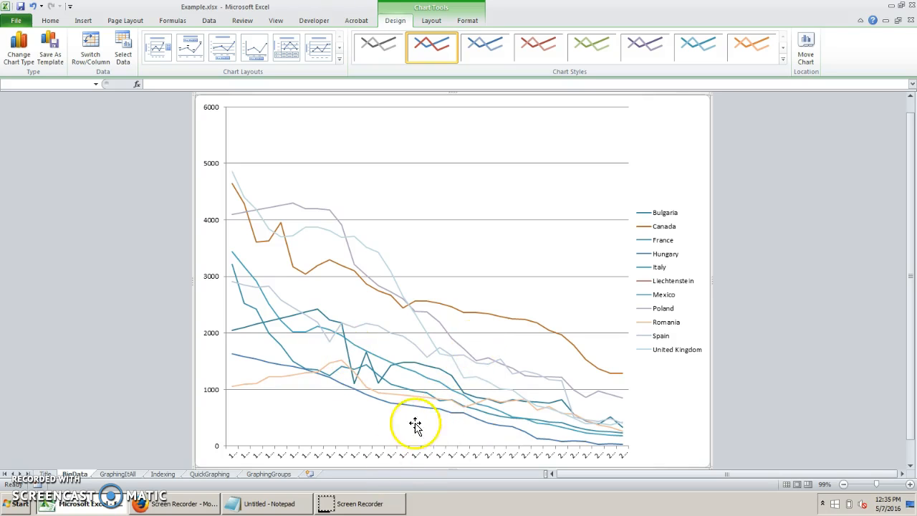
pyautogui.moveTo(402, 401)
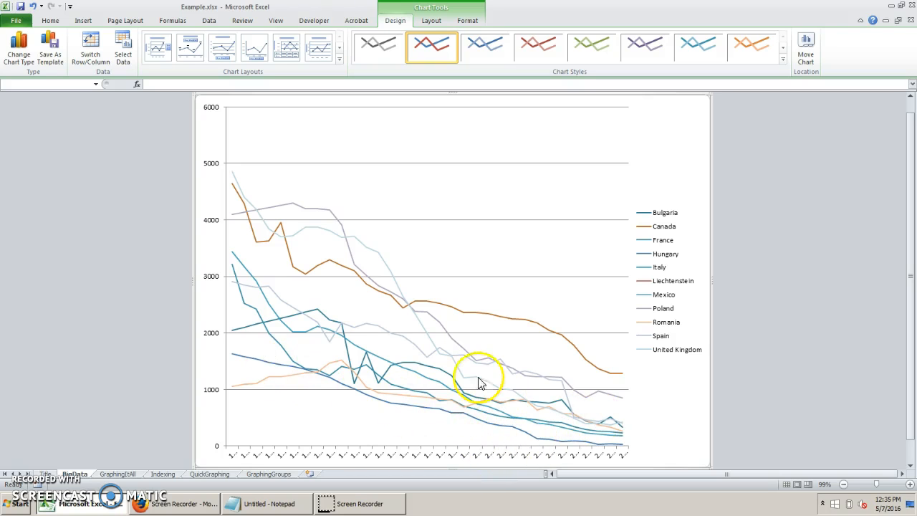
pyautogui.moveTo(427, 337)
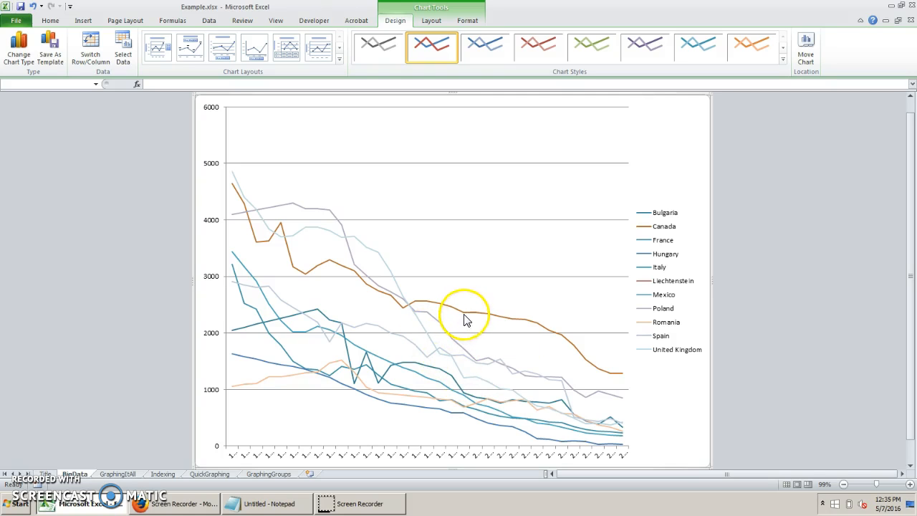
pyautogui.moveTo(465, 319)
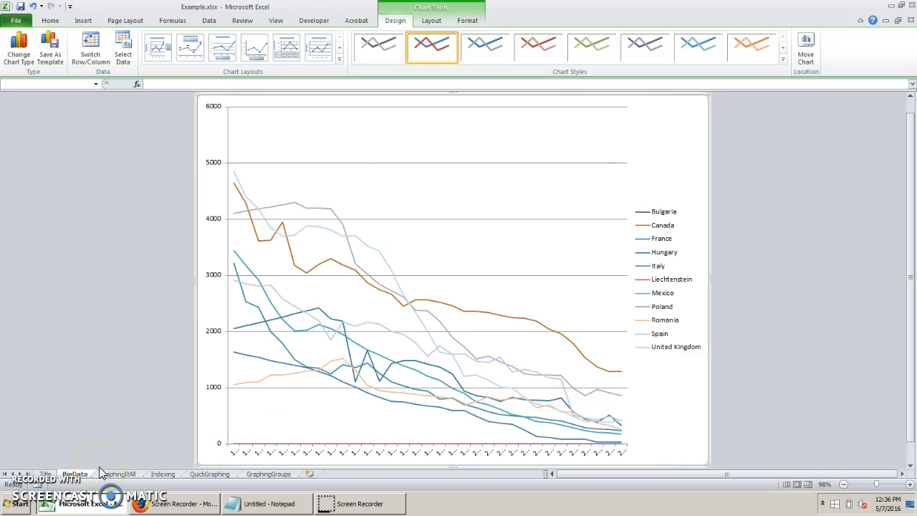
# On the GraphingItAll sheet, select Bulgaria's values from 1980 through 1986.
pyautogui.click(121, 474)
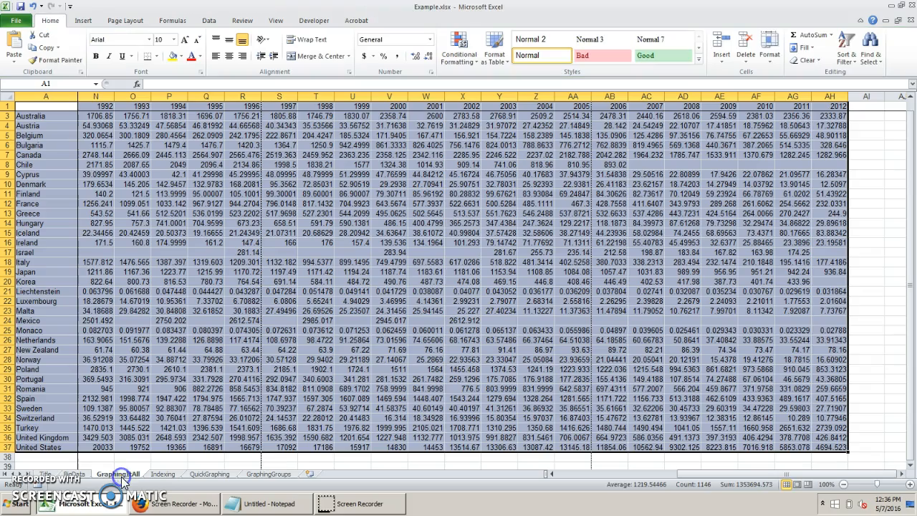
pyautogui.click(127, 195)
pyautogui.hotkey('ctrl', 'Left')
pyautogui.press('Right')
pyautogui.press('Up')
pyautogui.press('Up')
pyautogui.press('Up')
pyautogui.press('Up')
pyautogui.press('Up')
pyautogui.hotkey('shift', 'Right')
pyautogui.hotkey('shift', 'Right')
pyautogui.hotkey('shift', 'Right')
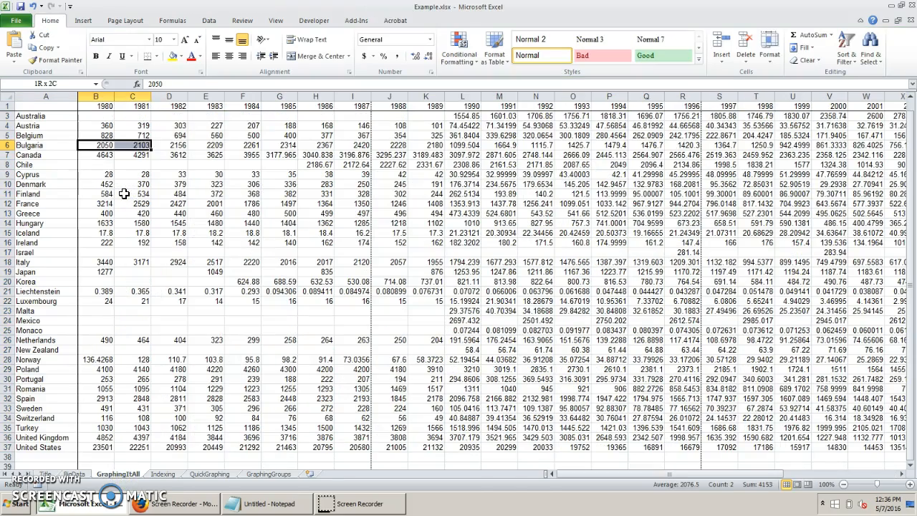
pyautogui.hotkey('shift', 'Right')
pyautogui.hotkey('shift', 'Right')
pyautogui.hotkey('shift', 'Right')
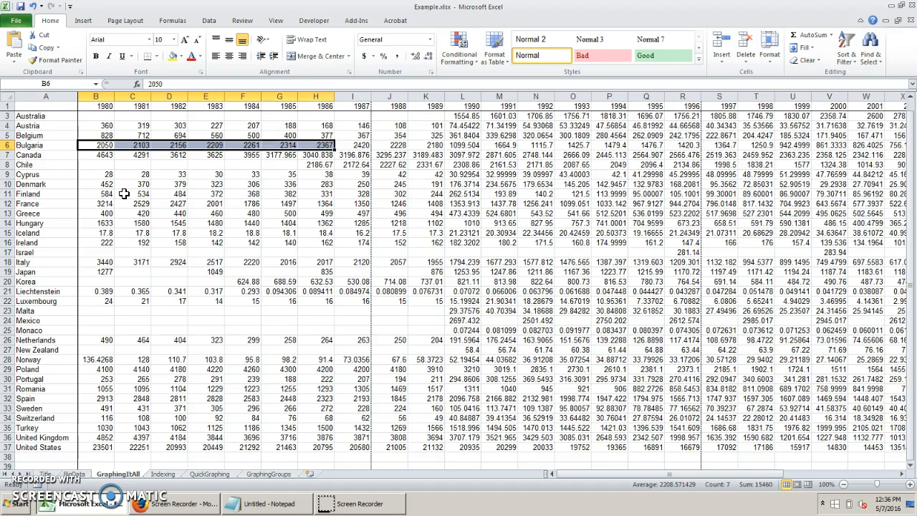